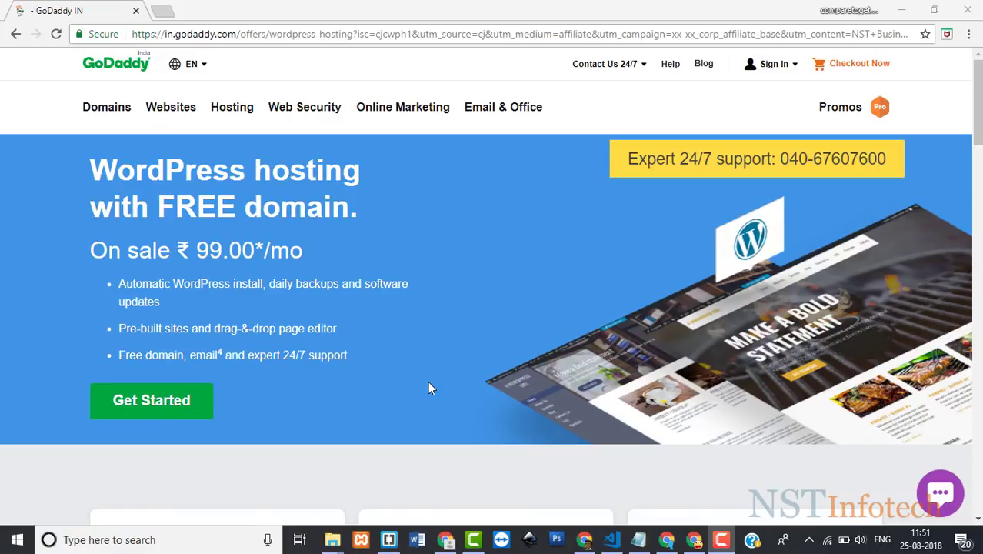
# Step: Highlight the Basic plan's ₹449.00 renewal price and add Basic WordPress hosting to the cart
pyautogui.scroll(-5, 429, 385)
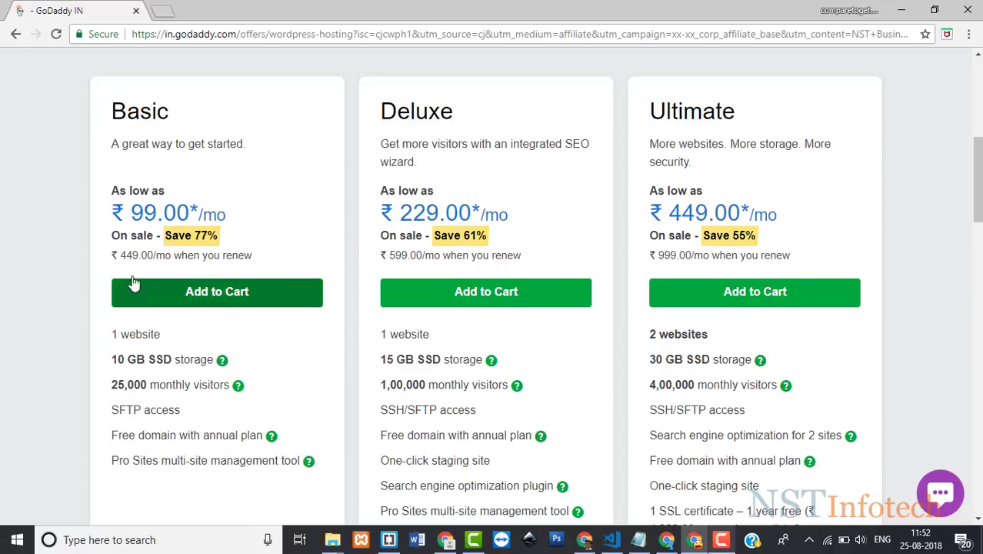
pyautogui.moveTo(121, 255); pyautogui.dragTo(154, 255)
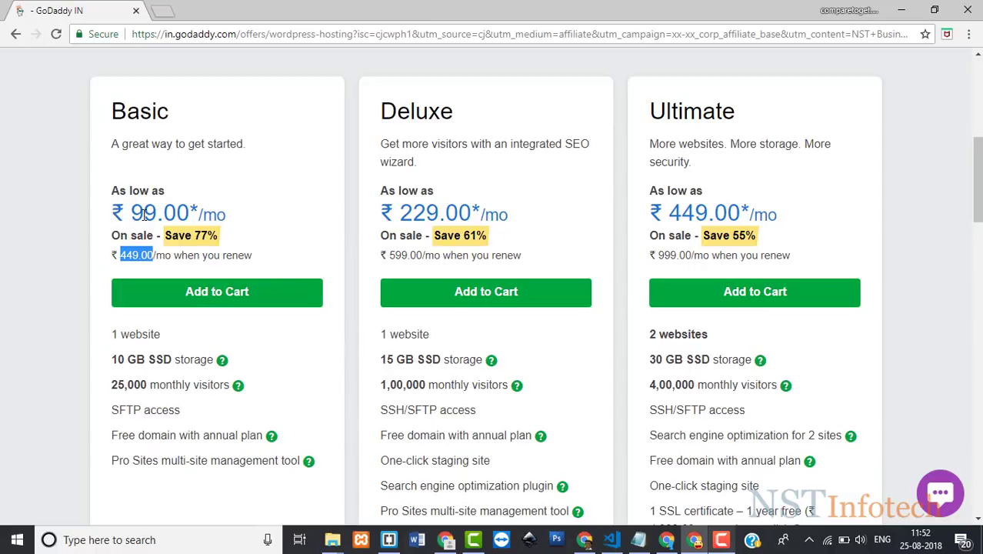
pyautogui.click(257, 300)
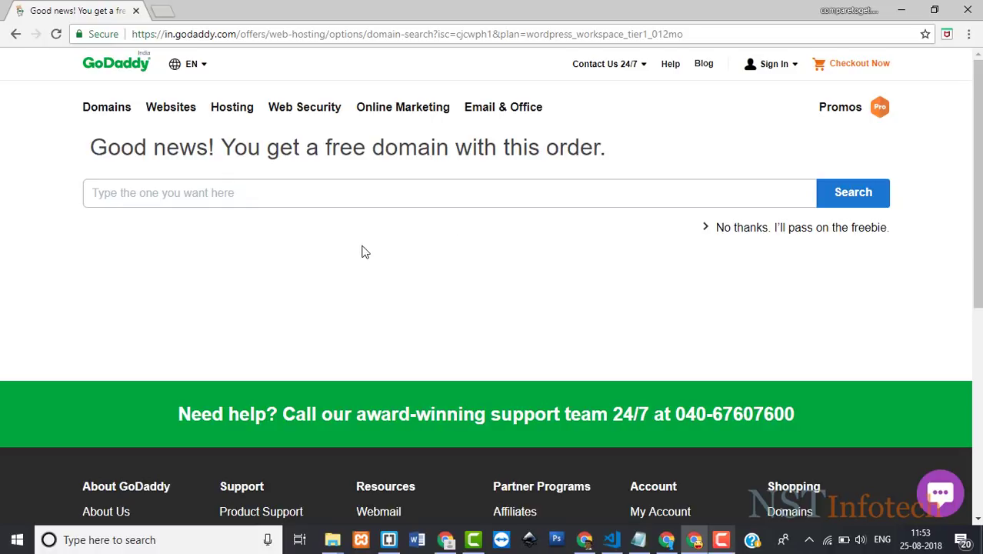
# Step: Enter the owner's personal-name .com domain in the free-domain search box
pyautogui.click(247, 187)
pyautogui.write('sar')
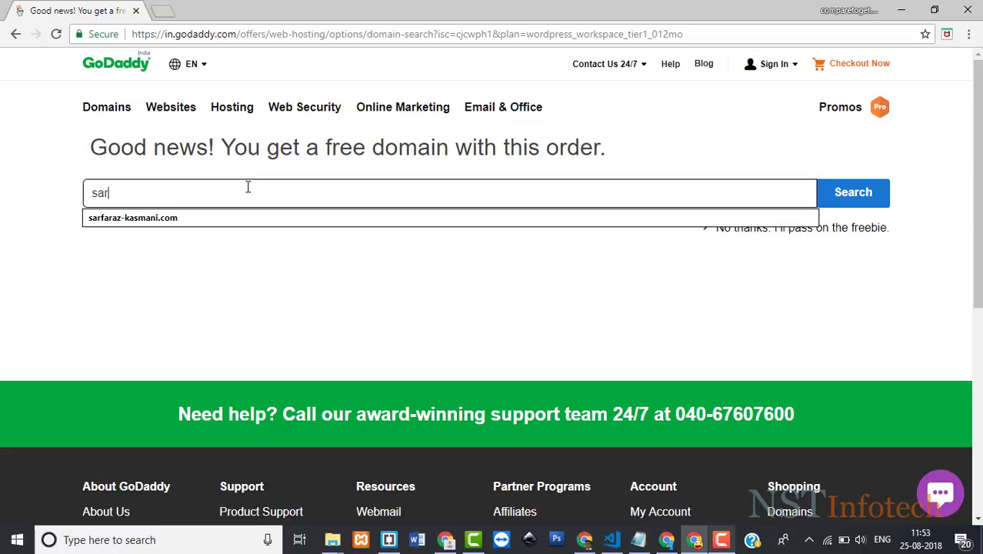
pyautogui.write('faraz-')
pyautogui.write('kasmani.c')
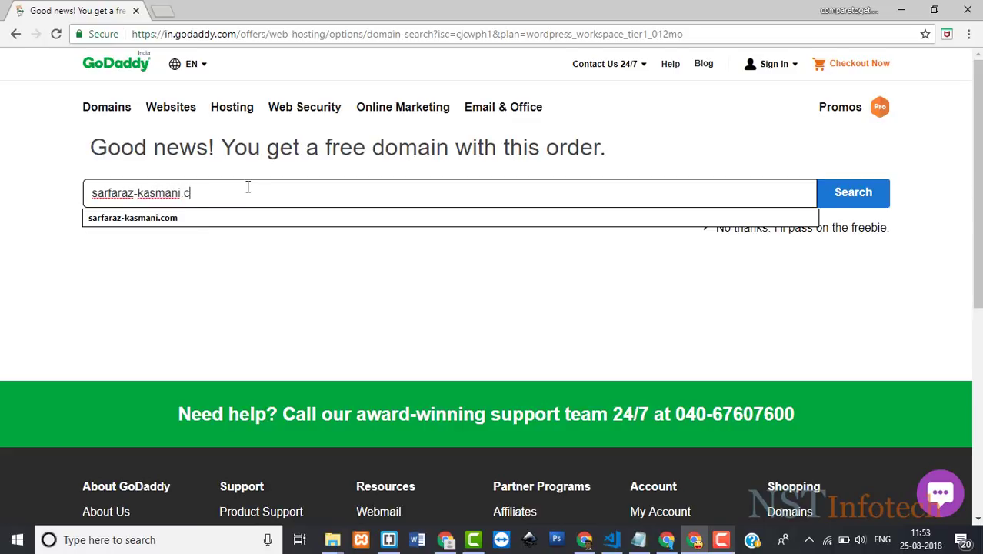
pyautogui.write('om')
# Step: Search the personal-name .com domain and select it as the free domain to continue
pyautogui.click(868, 211)
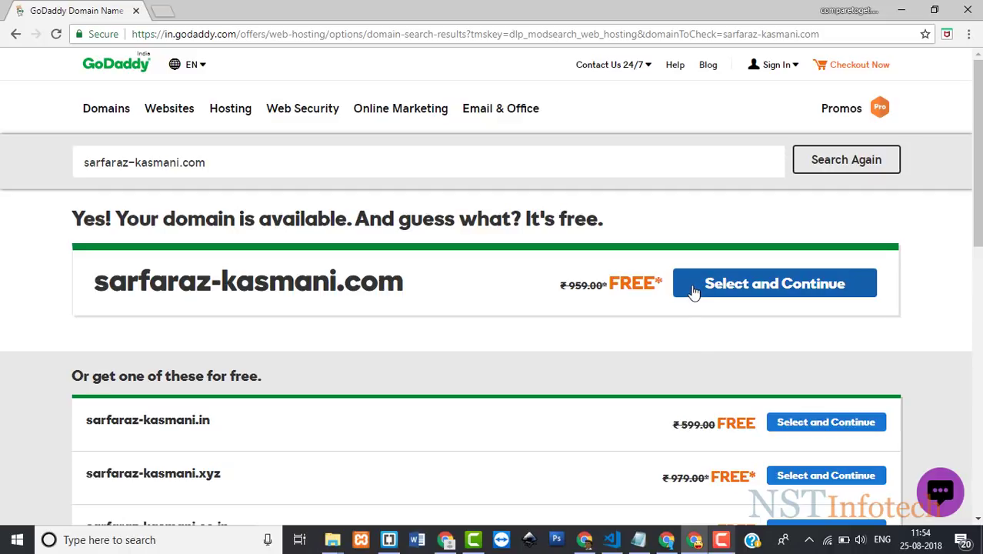
pyautogui.click(736, 287)
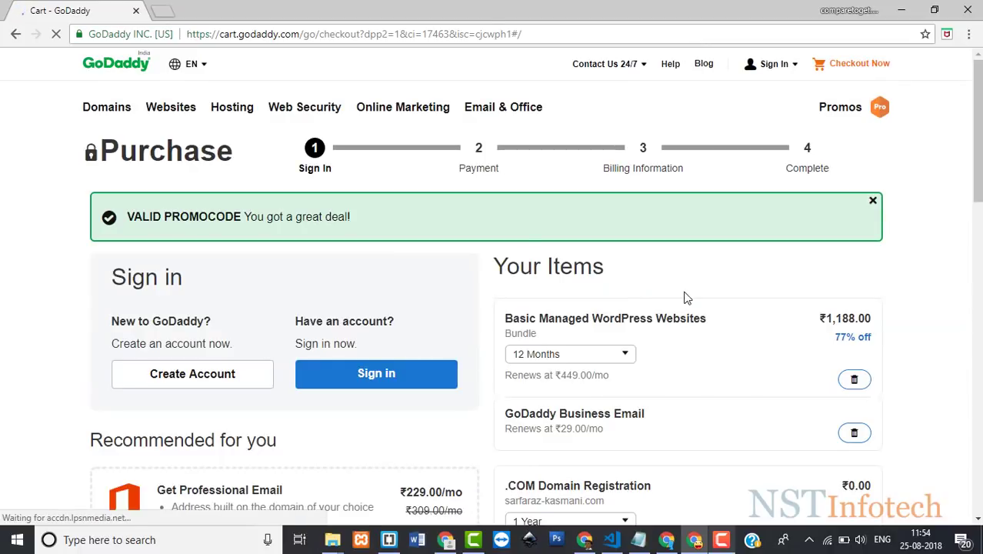
pyautogui.scroll(-2, 683, 295)
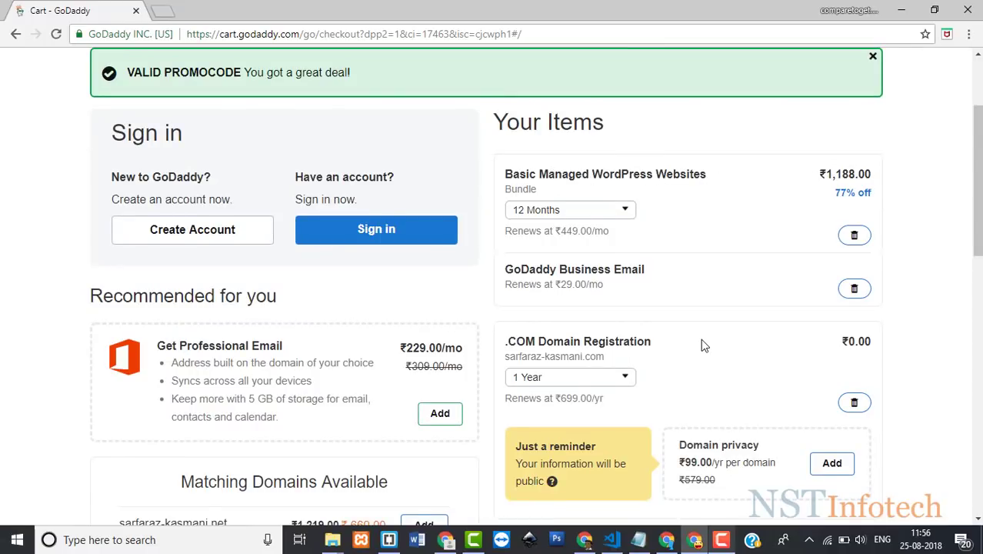
pyautogui.scroll(-3, 703, 344)
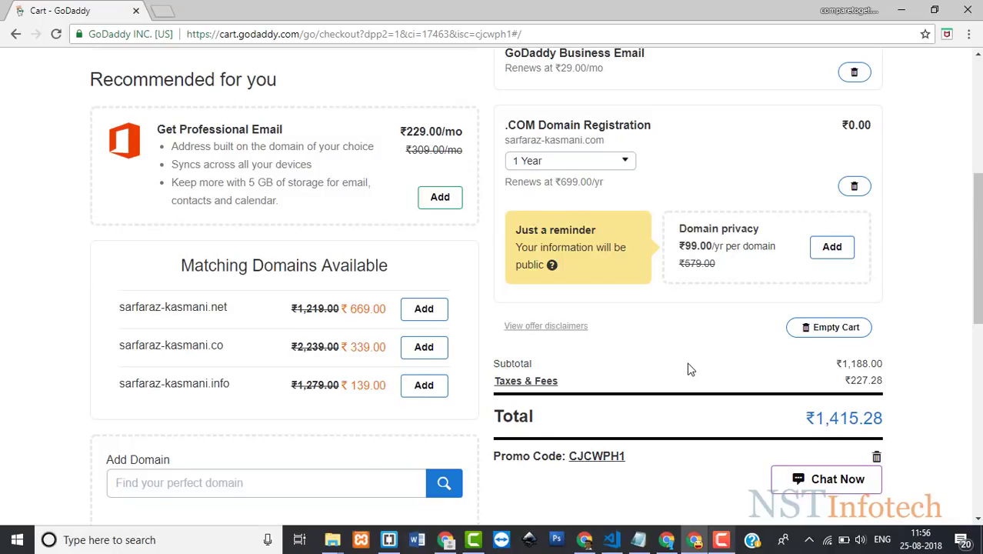
pyautogui.scroll(1, 690, 369)
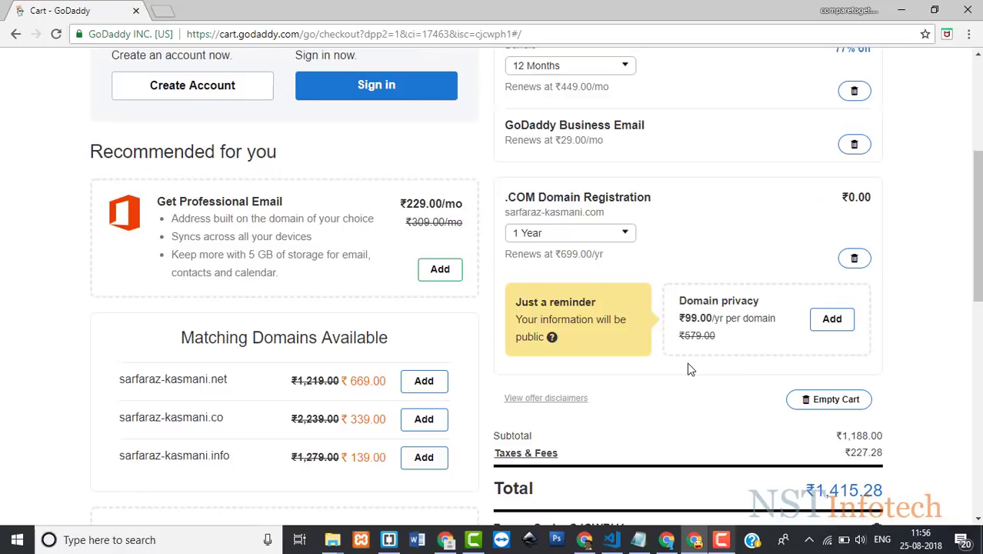
pyautogui.scroll(-3, 690, 369)
pyautogui.scroll(3, 690, 369)
pyautogui.scroll(3, 686, 366)
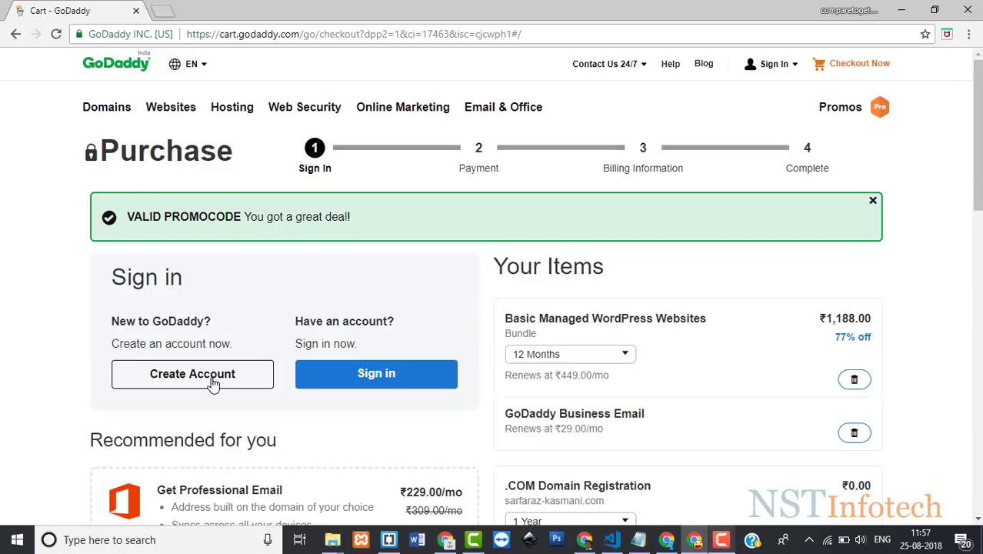
pyautogui.scroll(-3, 213, 386)
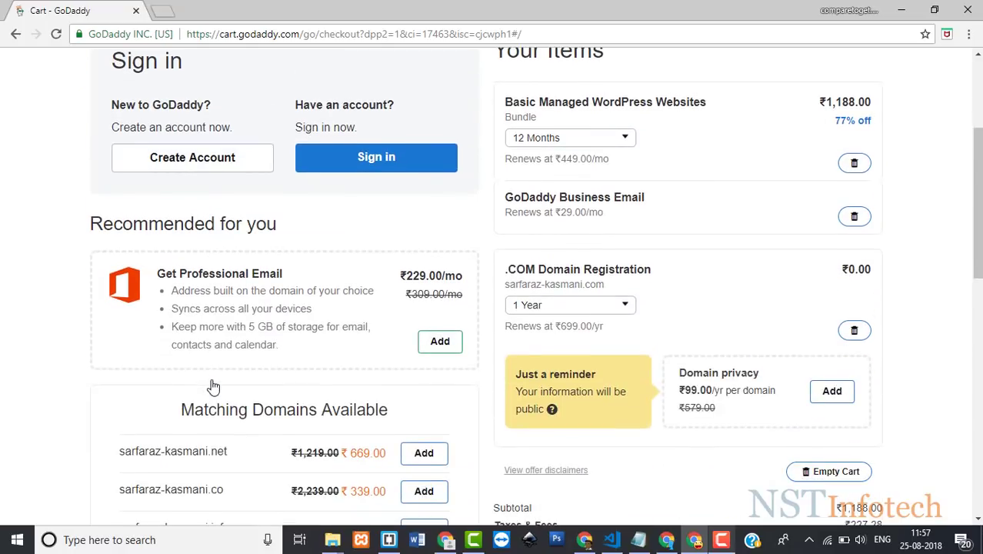
pyautogui.scroll(2, 213, 386)
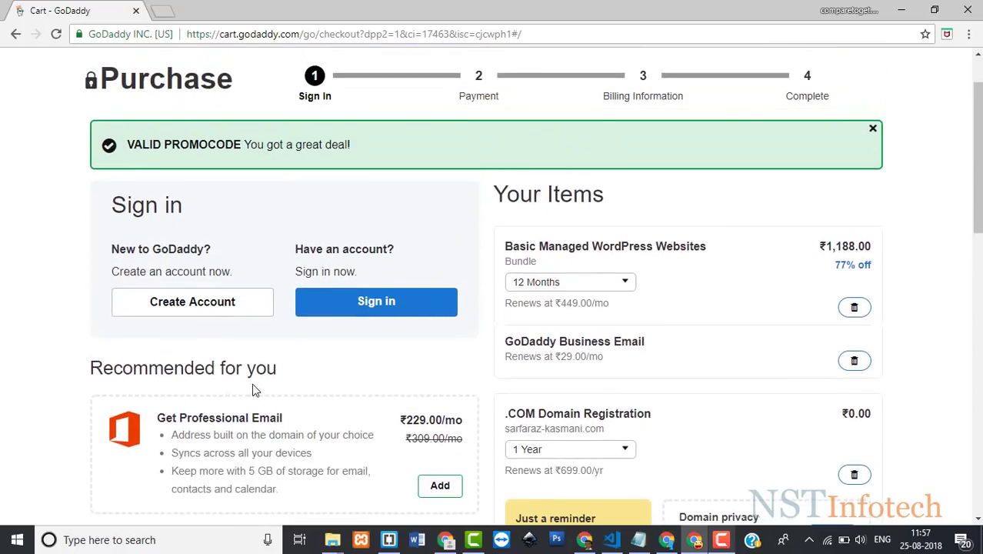